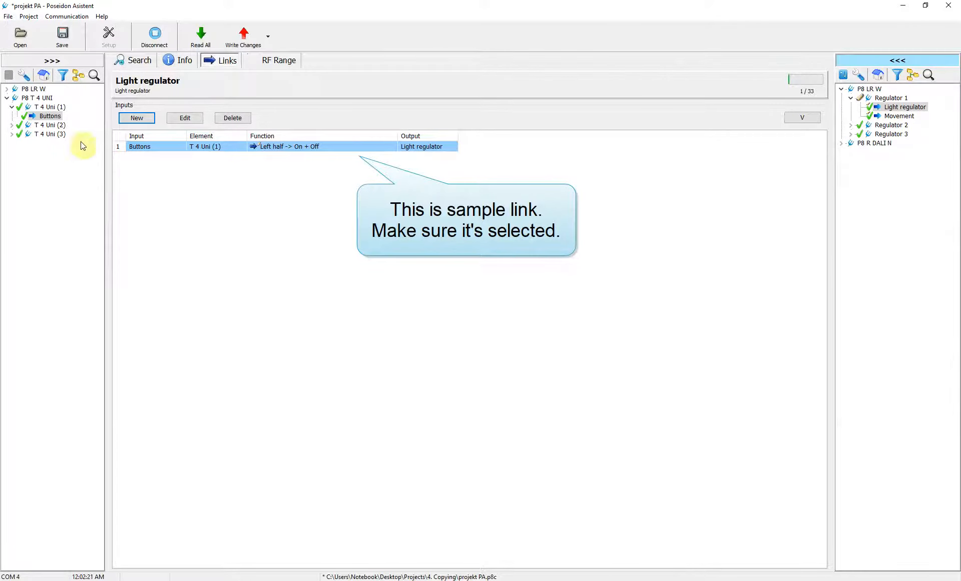
# Copy the selected Light regulator link to all P8 T 4 UNI transmitters using Multiple copy of selected link.
pyautogui.rightClick(46, 100)
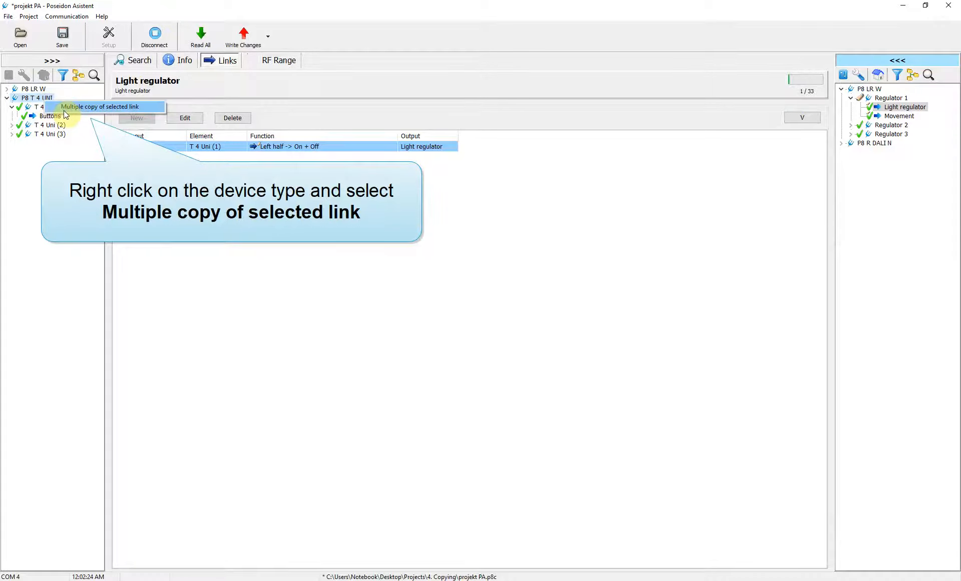
pyautogui.click(64, 107)
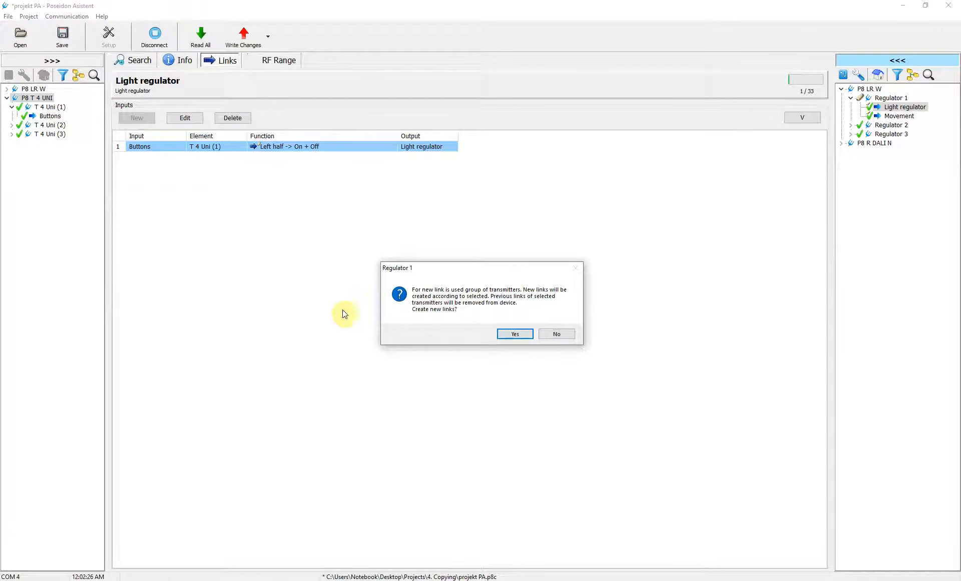
pyautogui.click(517, 336)
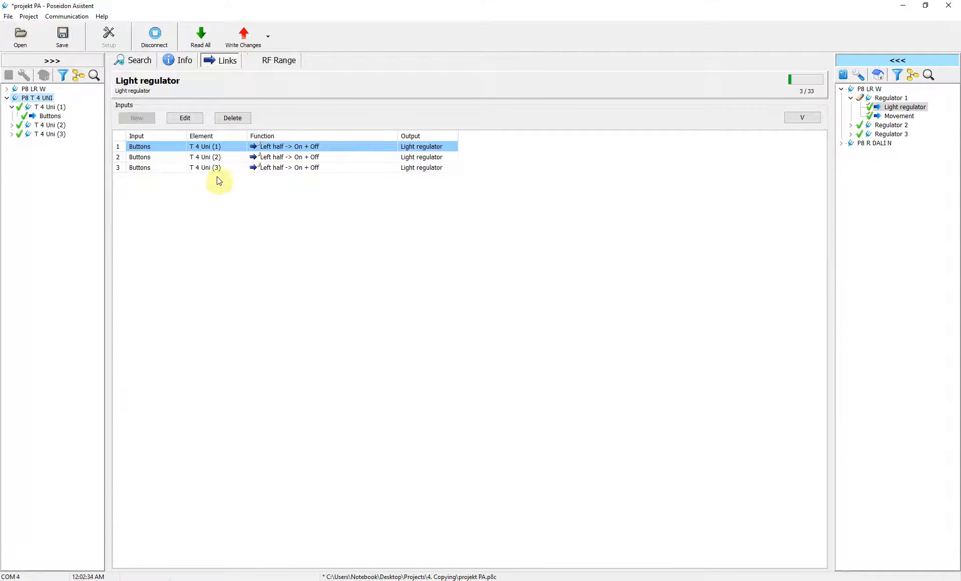
# Delete the copied T 4 Uni (2) and T 4 Uni (3) links from Regulator 1's Light regulator.
pyautogui.click(223, 158)
pyautogui.click(236, 118)
pyautogui.click(235, 118)
pyautogui.click(126, 149)
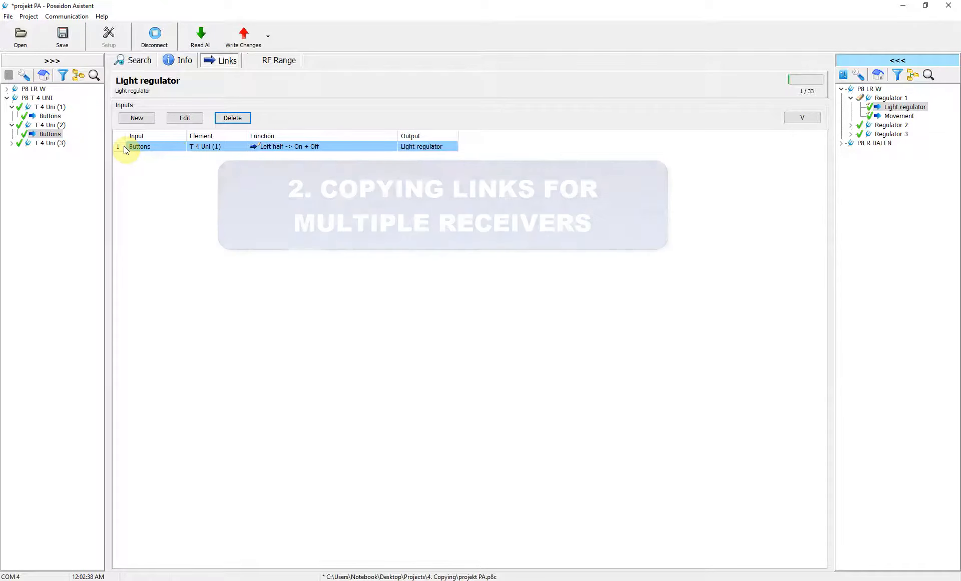
# Copy the T 4 Uni (1) Buttons link to all P8 LR W receivers and check the regulators' links.
pyautogui.click(54, 63)
pyautogui.click(51, 117)
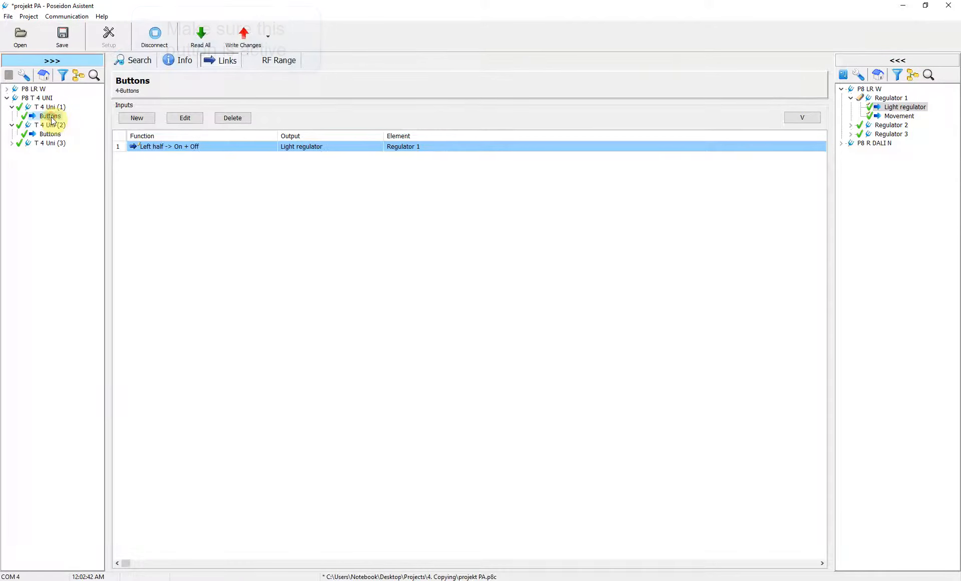
pyautogui.click(211, 146)
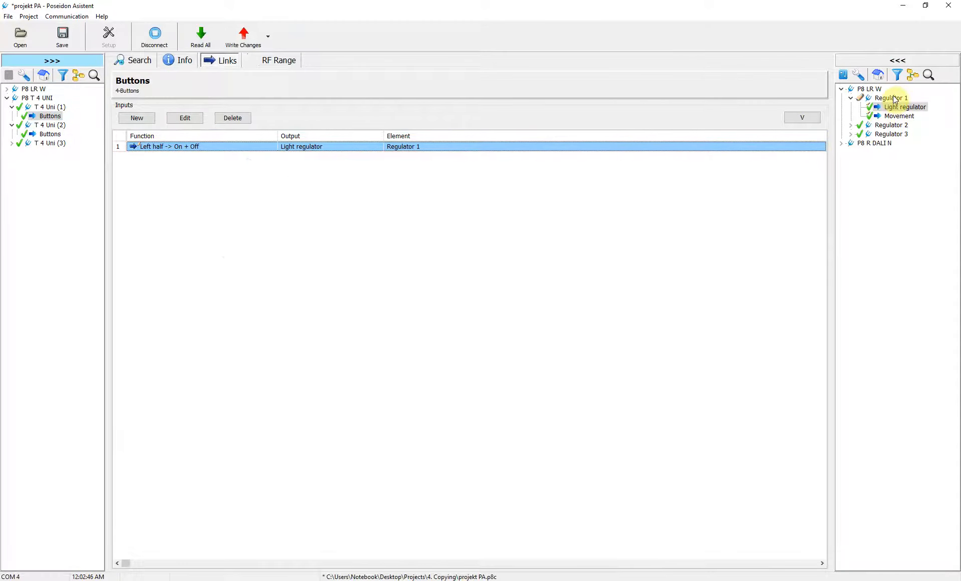
pyautogui.rightClick(873, 90)
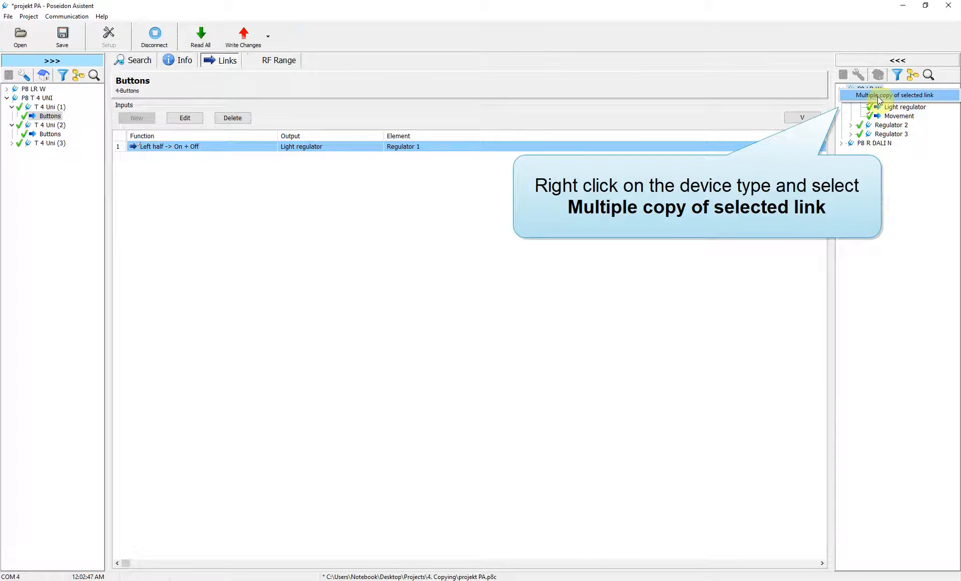
pyautogui.click(878, 96)
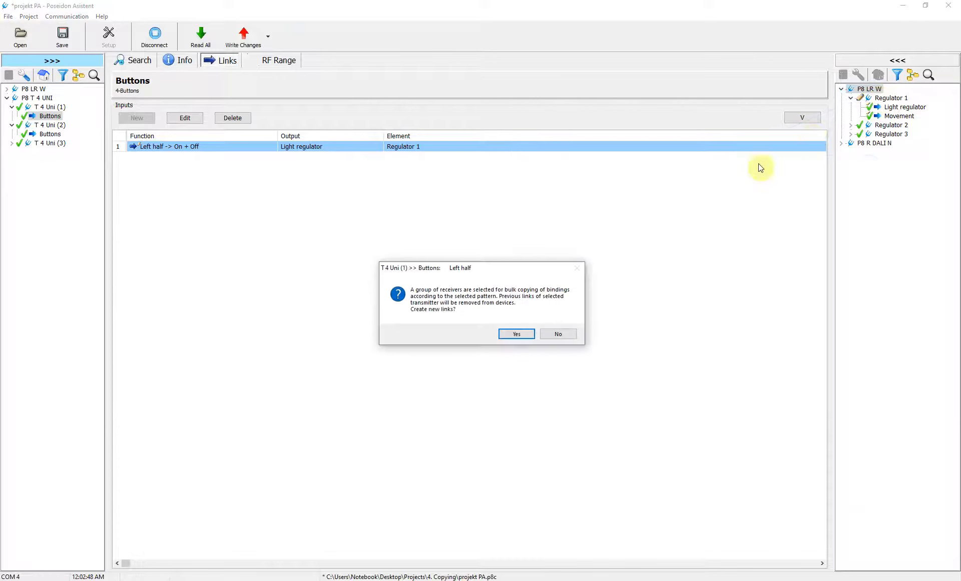
pyautogui.click(515, 333)
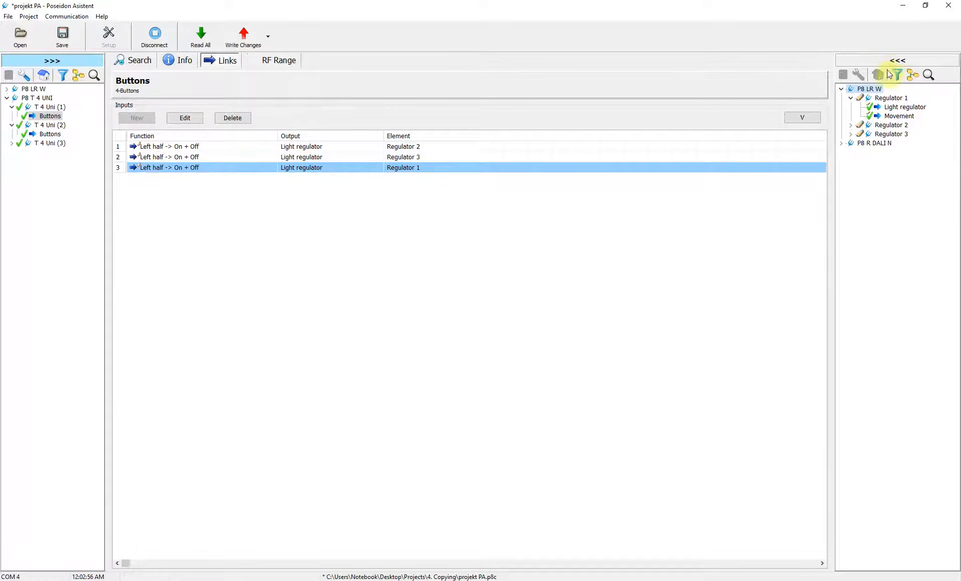
pyautogui.click(881, 89)
pyautogui.click(886, 98)
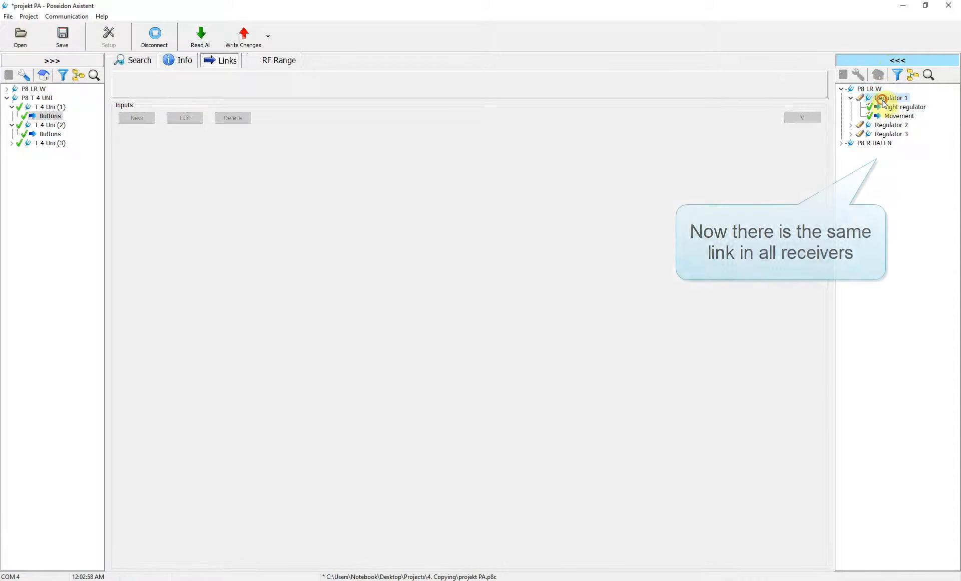
pyautogui.click(882, 125)
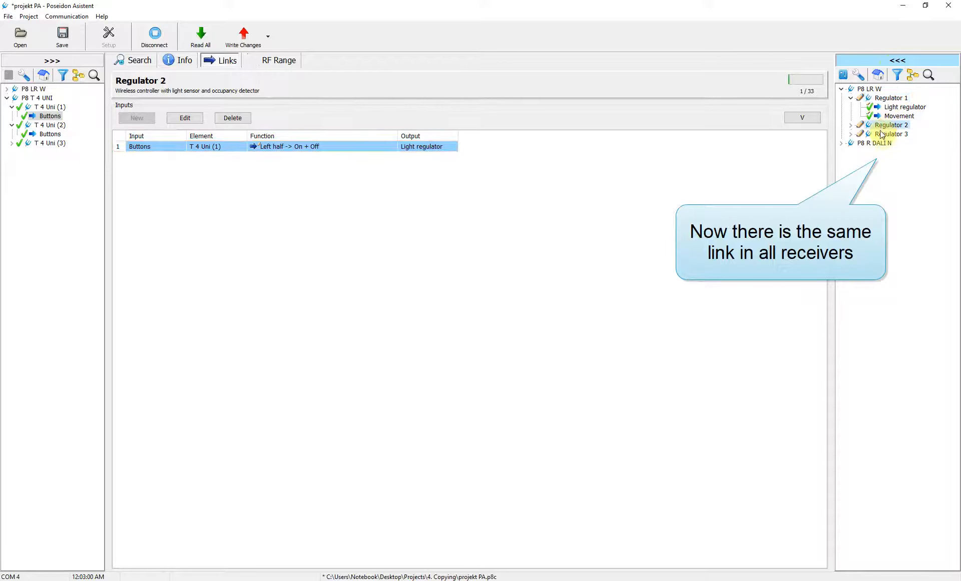
# Delete the copied T 4 Uni (1) links from Regulator 3 and Regulator 2.
pyautogui.click(882, 134)
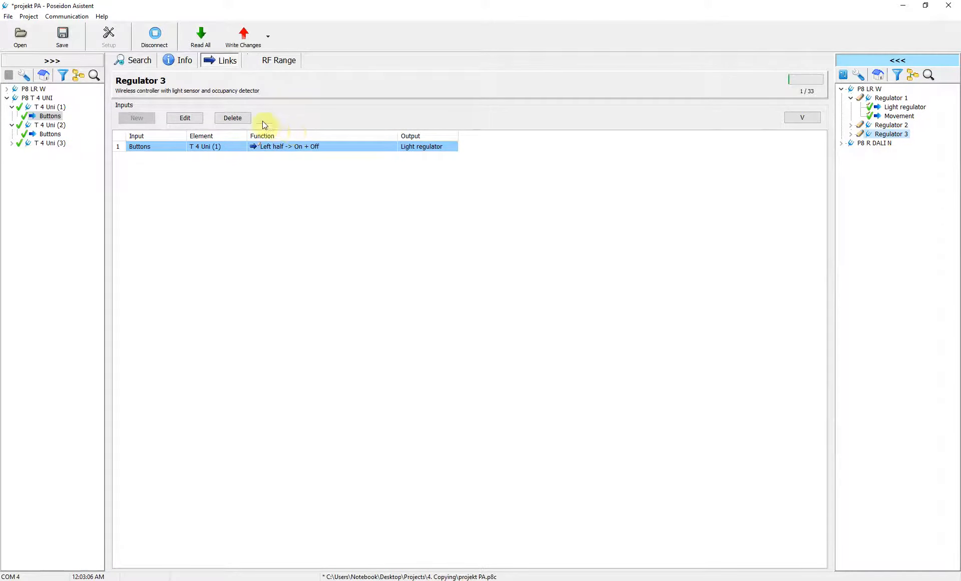
pyautogui.click(238, 119)
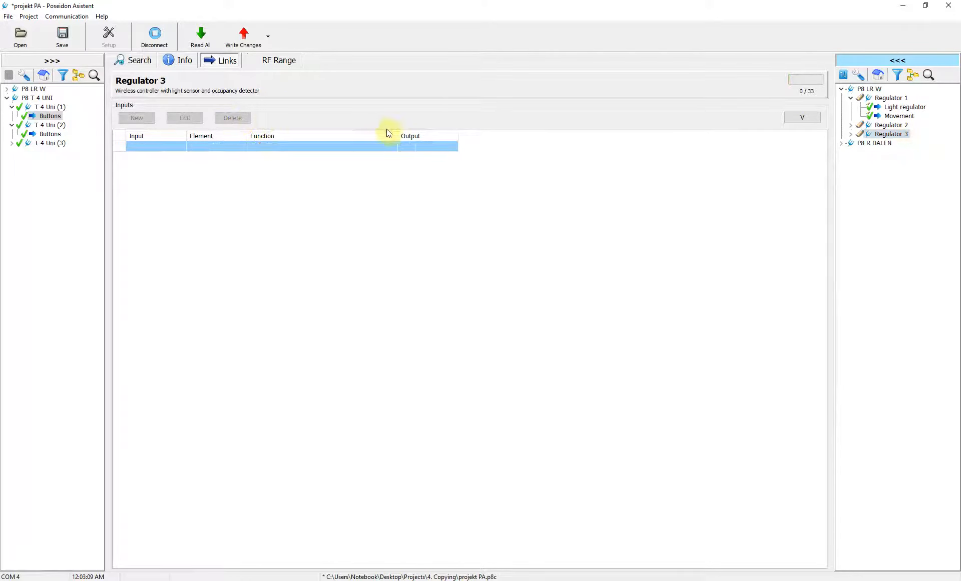
pyautogui.click(884, 125)
pyautogui.click(247, 119)
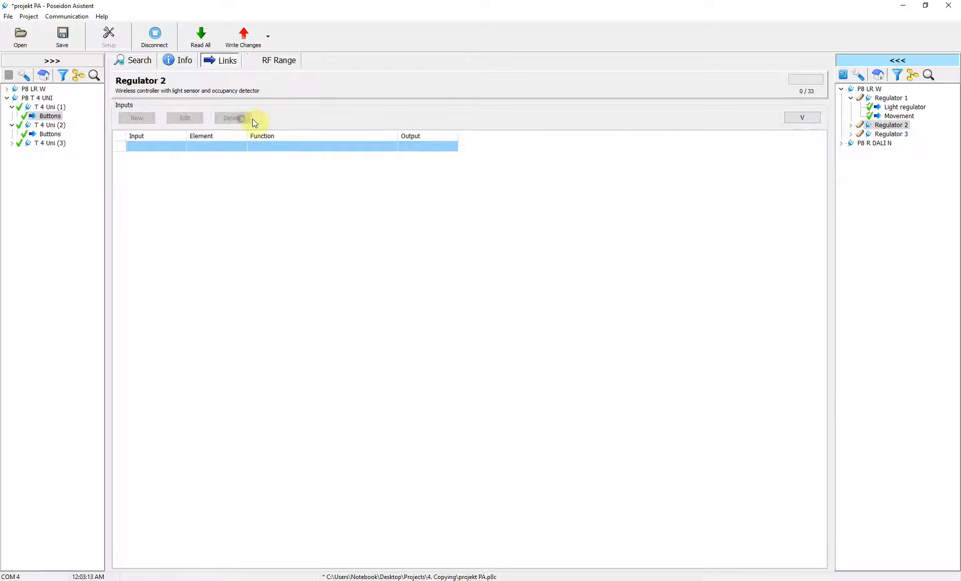
# Add a T 4 Uni (2) Buttons link to Regulator 1's Light regulator with the same parameters as the T 4 Uni (1) link.
pyautogui.click(889, 108)
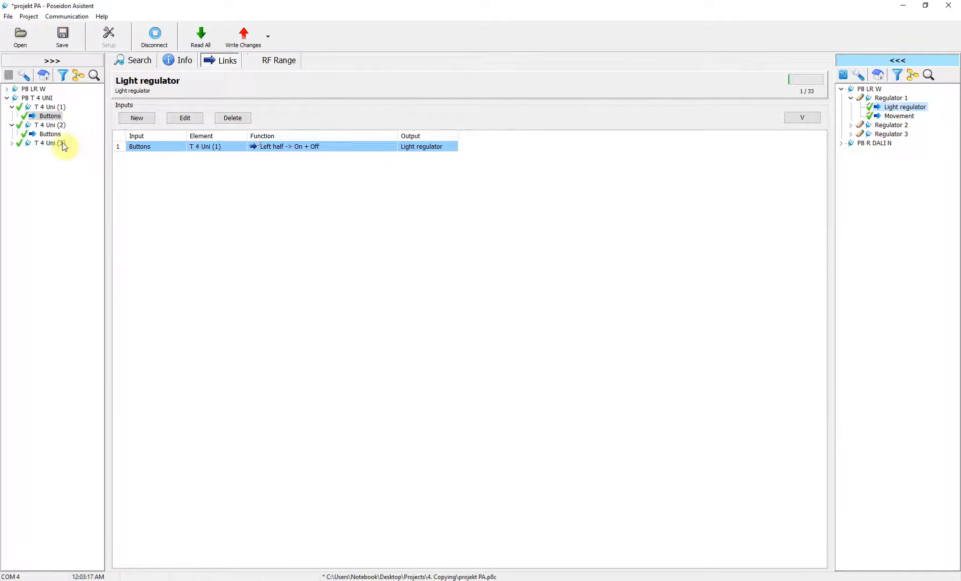
pyautogui.moveTo(43, 133); pyautogui.dragTo(207, 148)
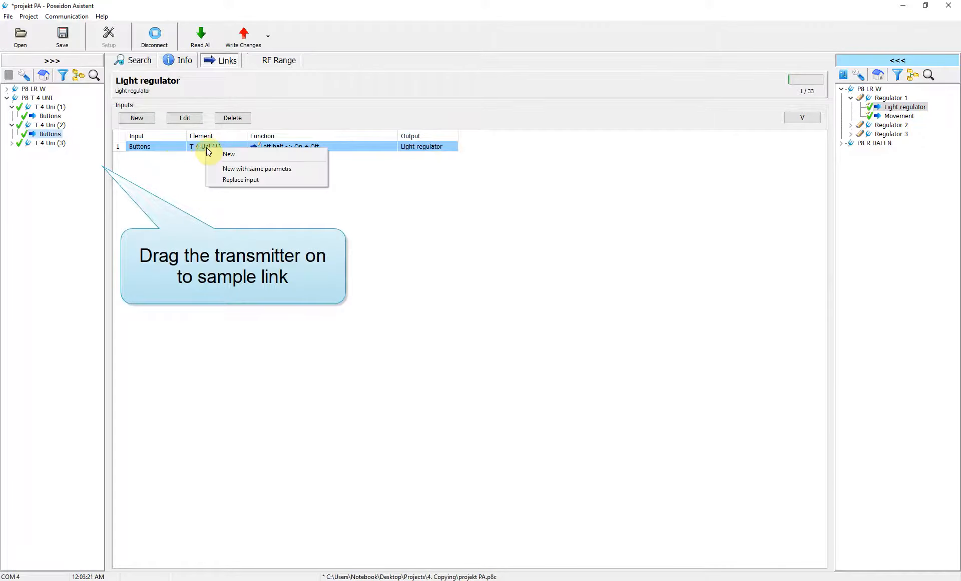
pyautogui.click(238, 170)
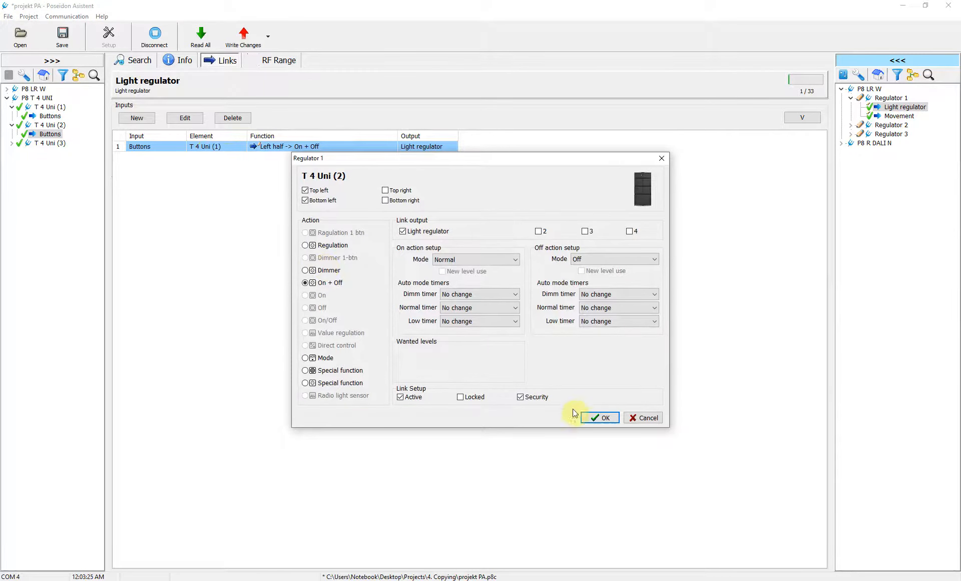
pyautogui.click(587, 417)
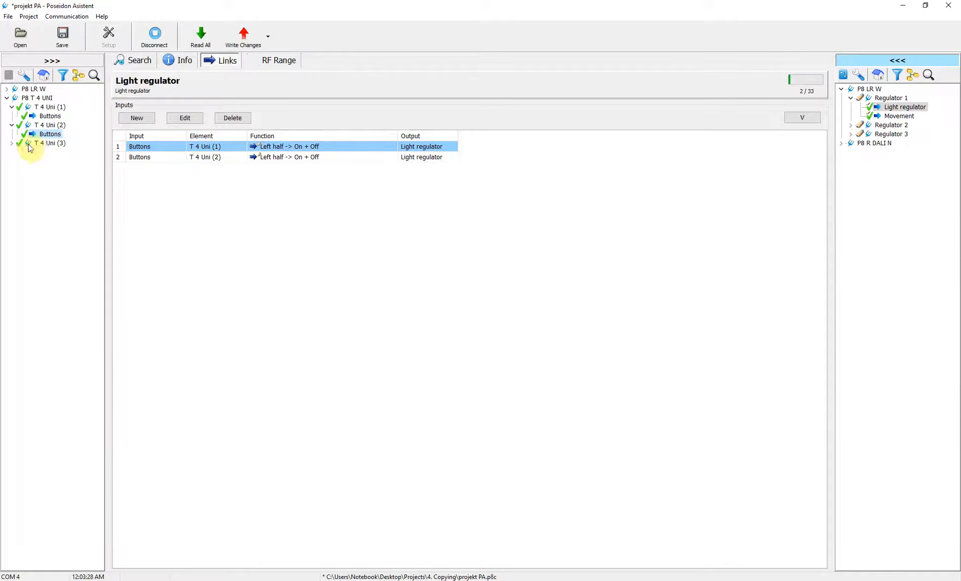
# Replace the input of Regulator 1's T 4 Uni (2) link with the Buttons of T 4 Uni (3).
pyautogui.click(11, 142)
pyautogui.click(50, 152)
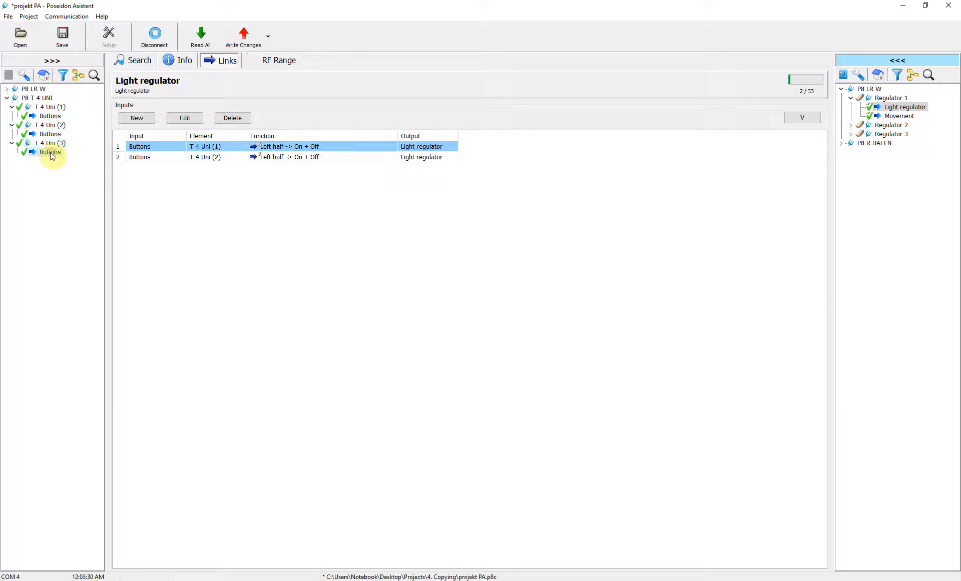
pyautogui.rightClick(200, 158)
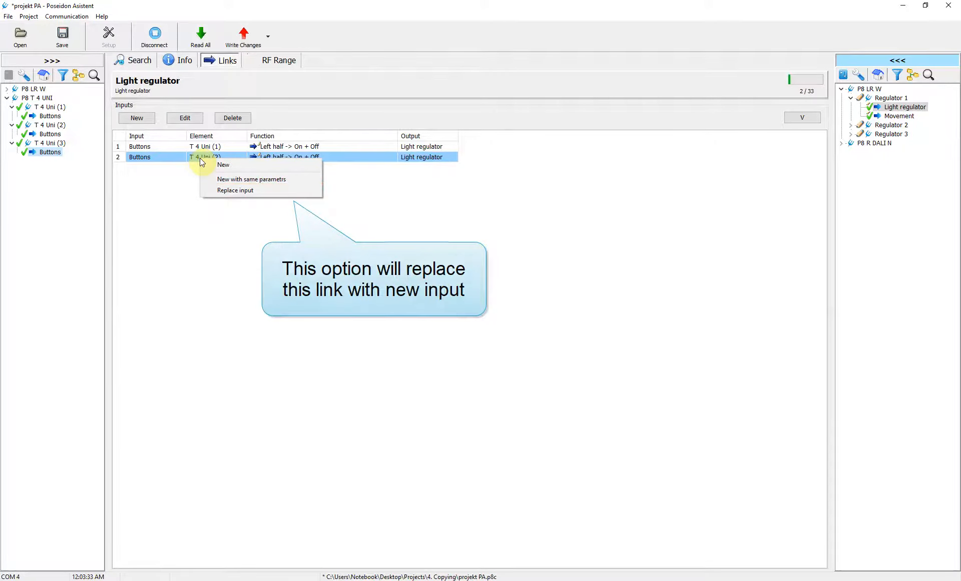
pyautogui.click(232, 190)
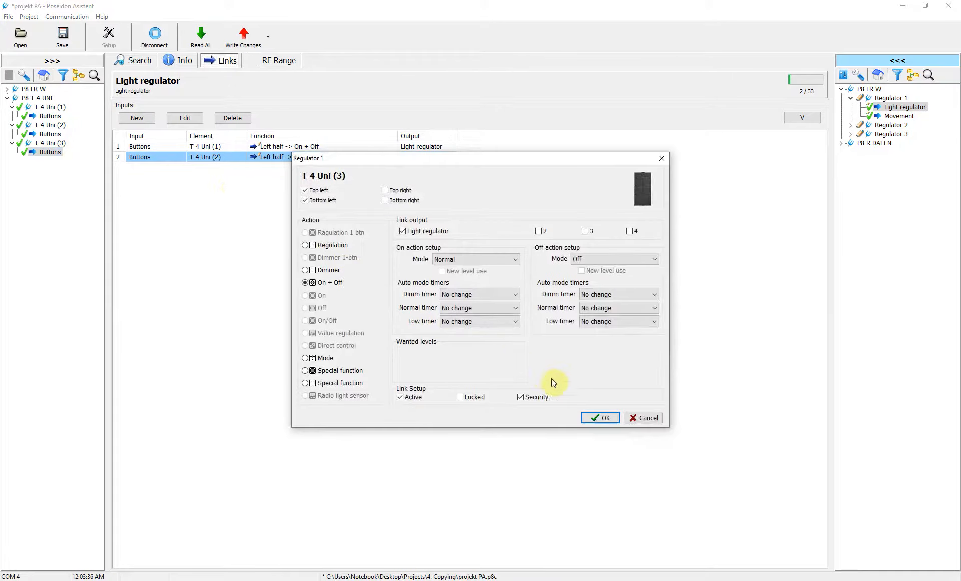
pyautogui.click(599, 417)
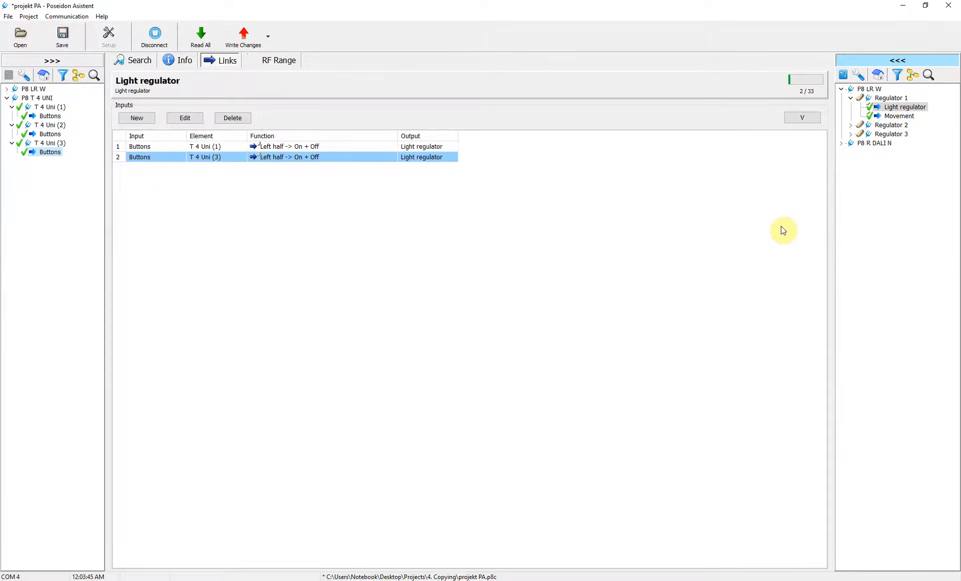
# Replace all links in Regulator 2 with the links from Regulator 1 and compare both link lists.
pyautogui.click(887, 125)
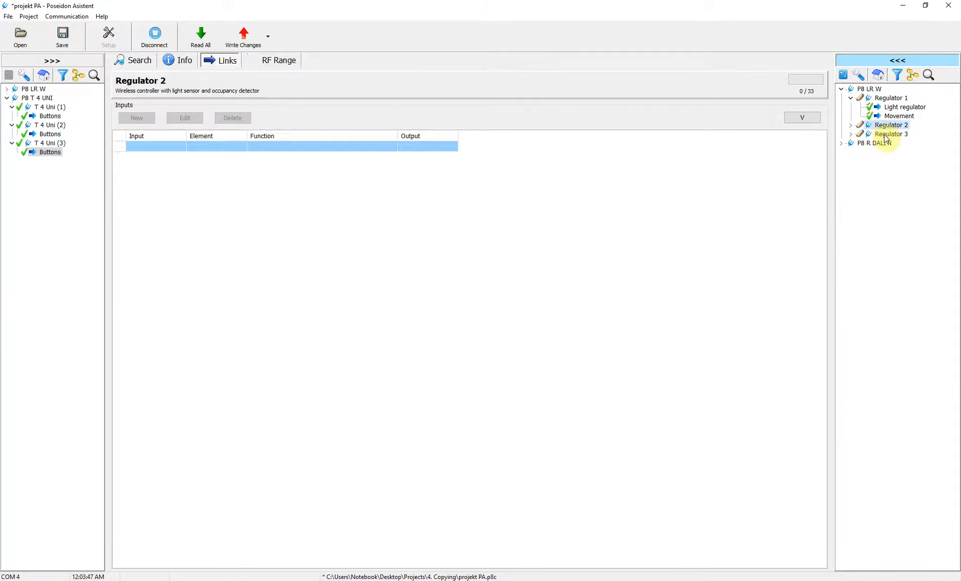
pyautogui.click(889, 100)
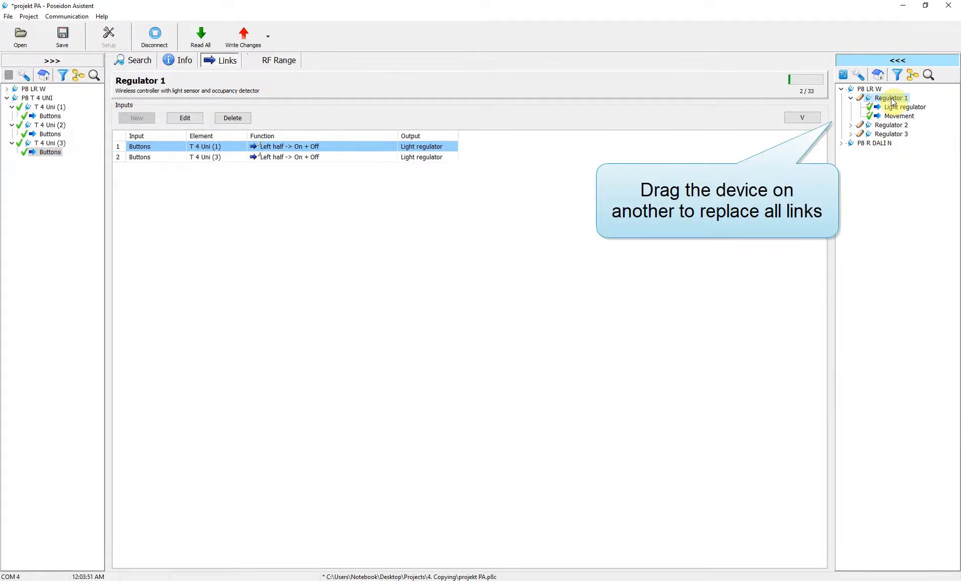
pyautogui.moveTo(893, 99); pyautogui.dragTo(898, 128)
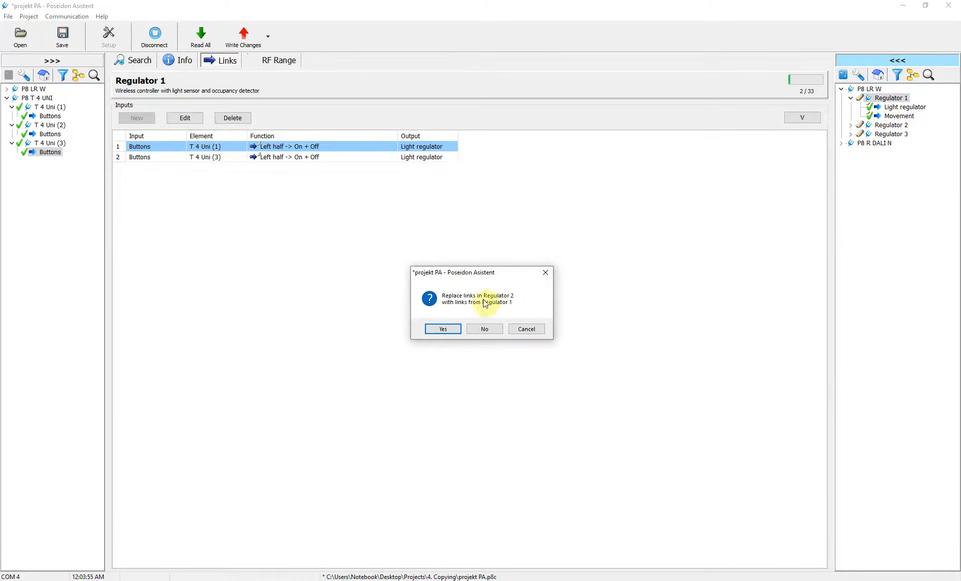
pyautogui.click(442, 329)
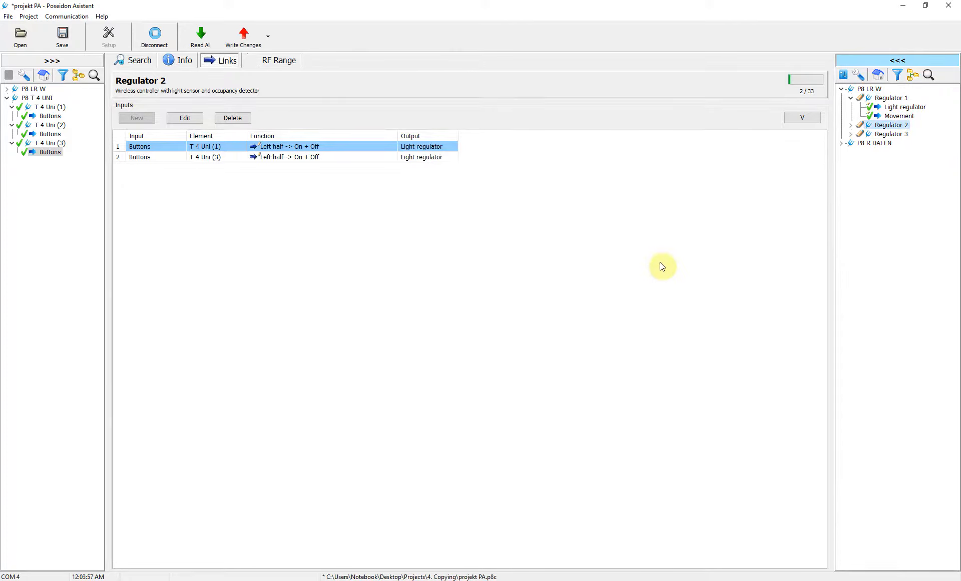
pyautogui.click(886, 98)
pyautogui.click(886, 126)
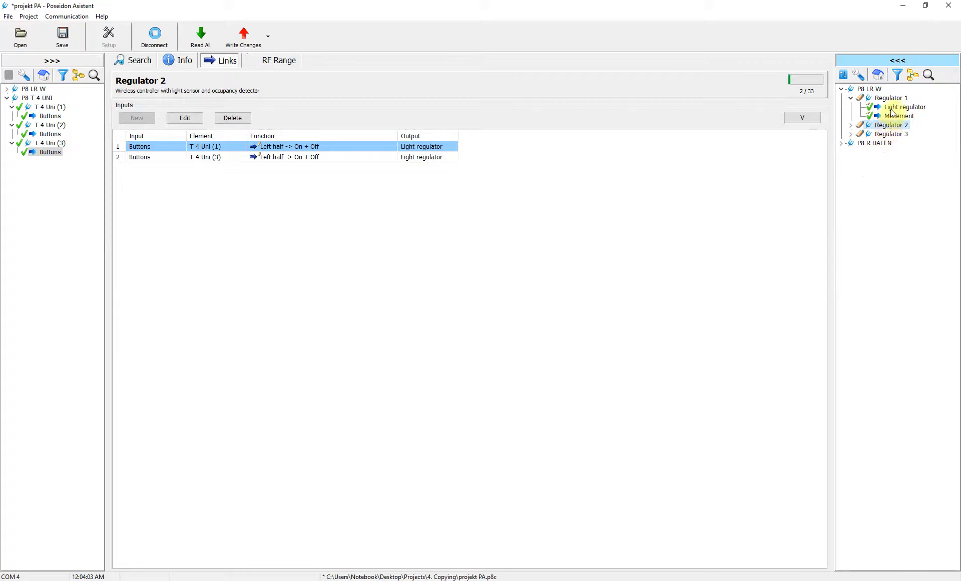
# Copy the Light regulator channel settings of Regulator 1 to the Light regulator channel of Regulator 2.
pyautogui.click(851, 125)
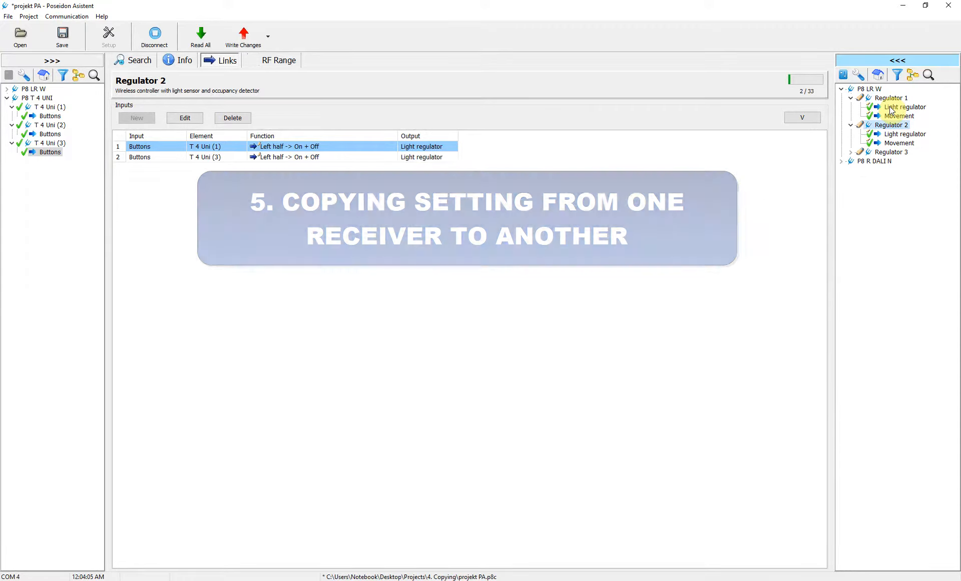
pyautogui.click(894, 108)
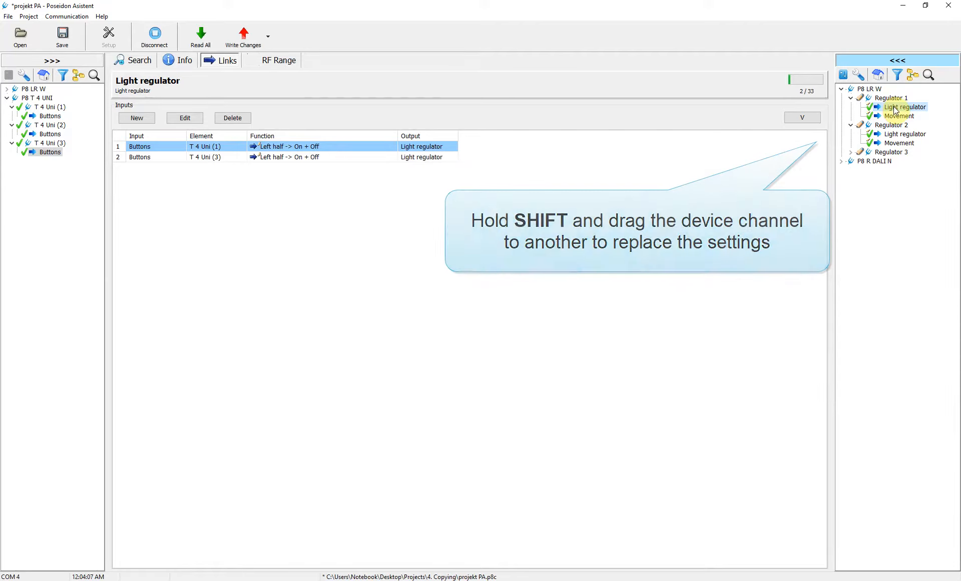
pyautogui.moveTo(895, 108); pyautogui.dragTo(896, 136)
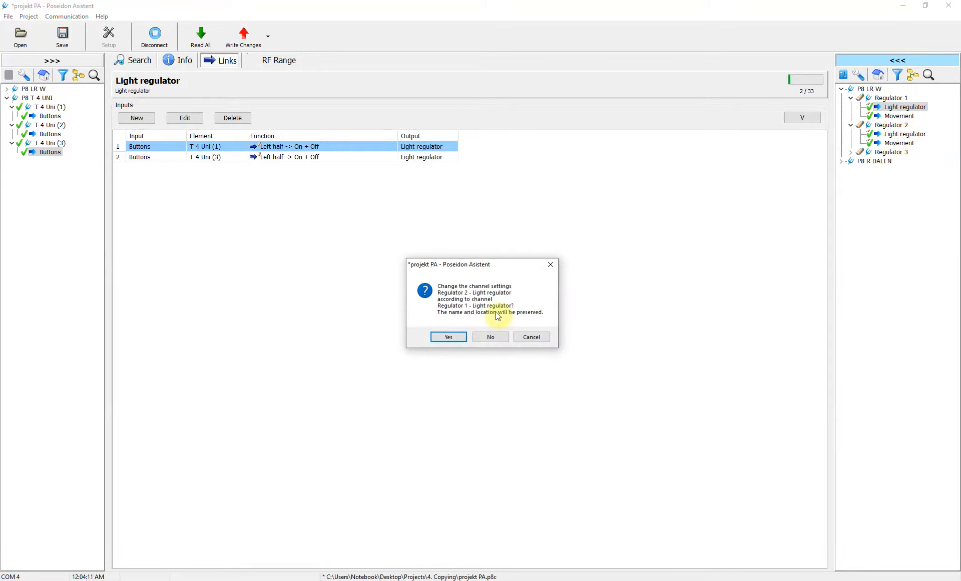
pyautogui.click(461, 334)
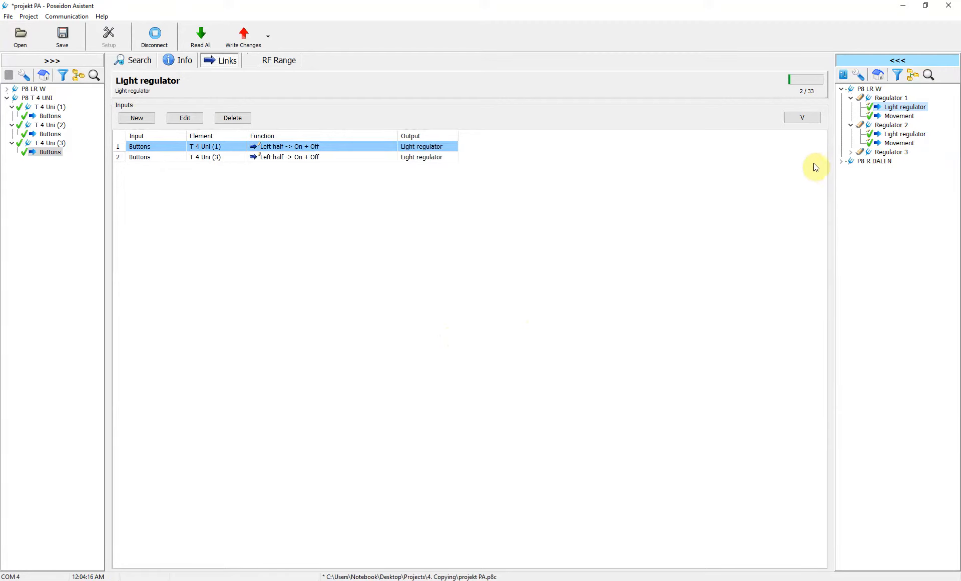
# Compare the Light regulator setup of Regulator 1 with that of Regulator 2.
pyautogui.click(857, 74)
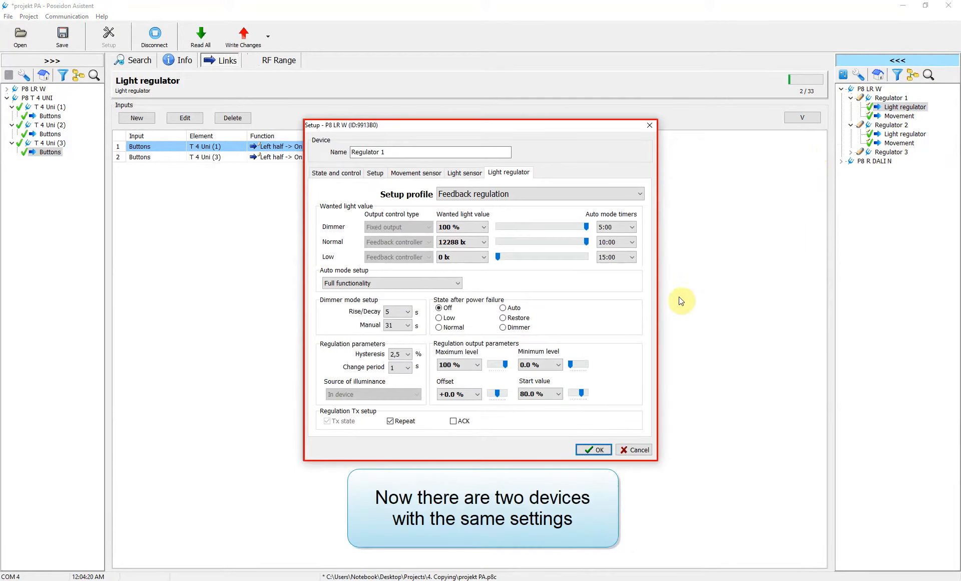
pyautogui.click(602, 449)
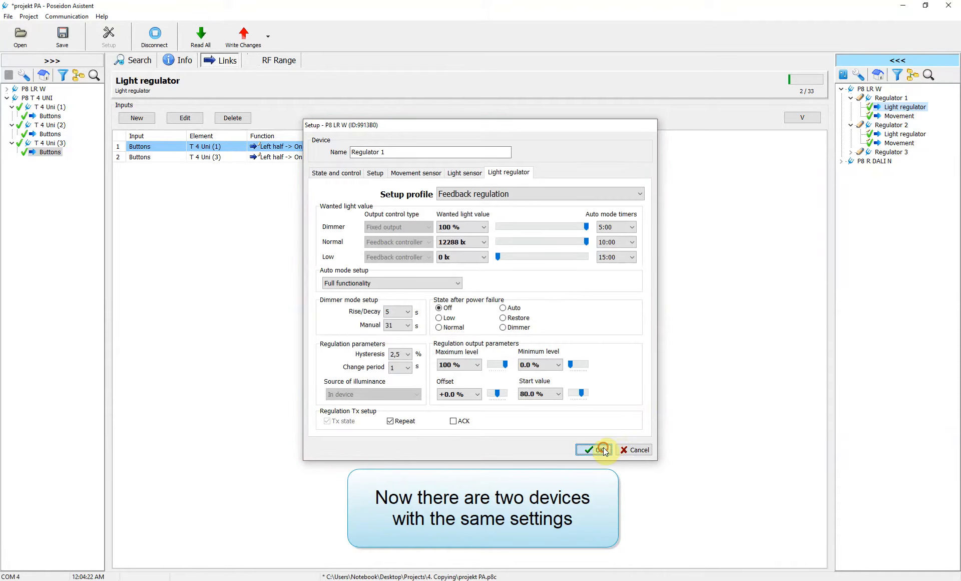
pyautogui.click(893, 134)
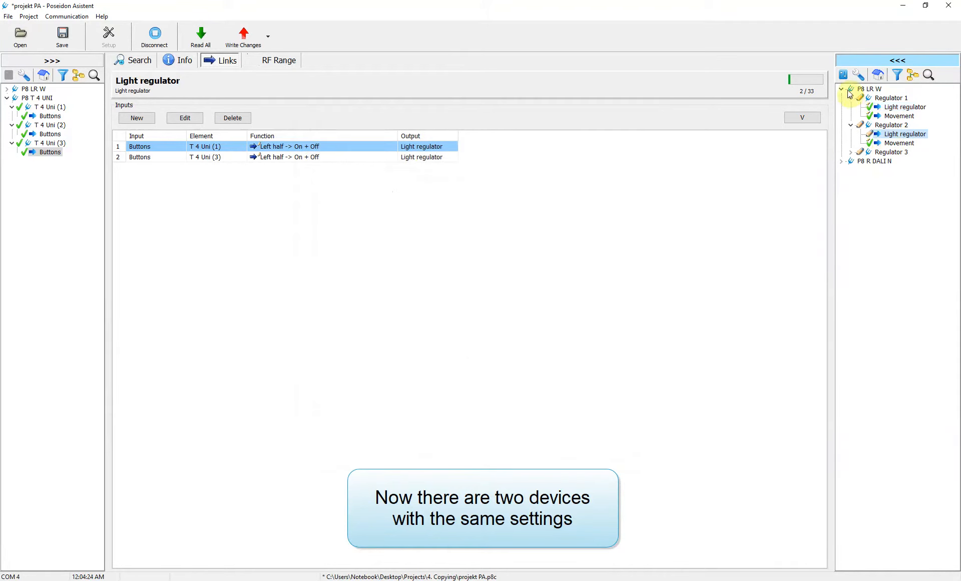
pyautogui.click(856, 75)
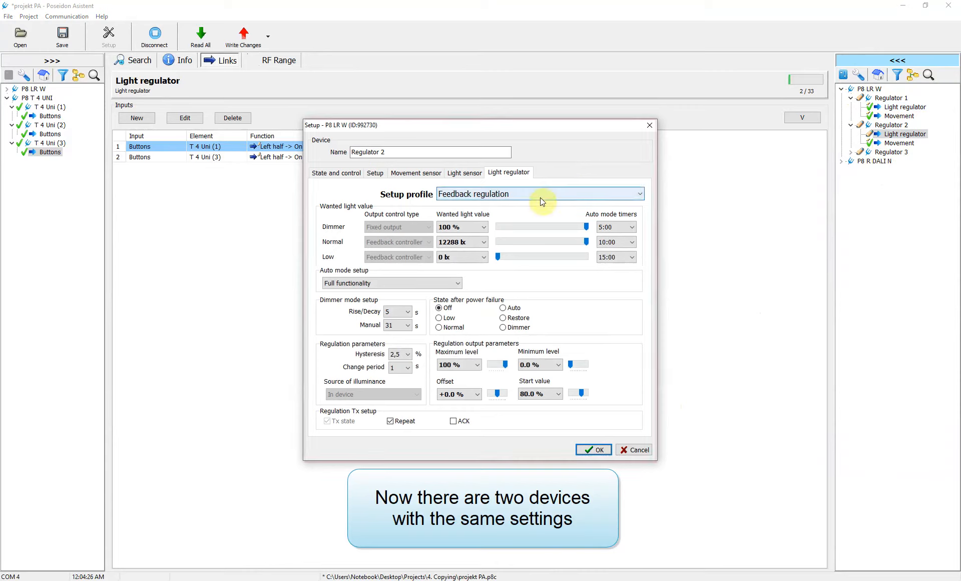
pyautogui.click(587, 450)
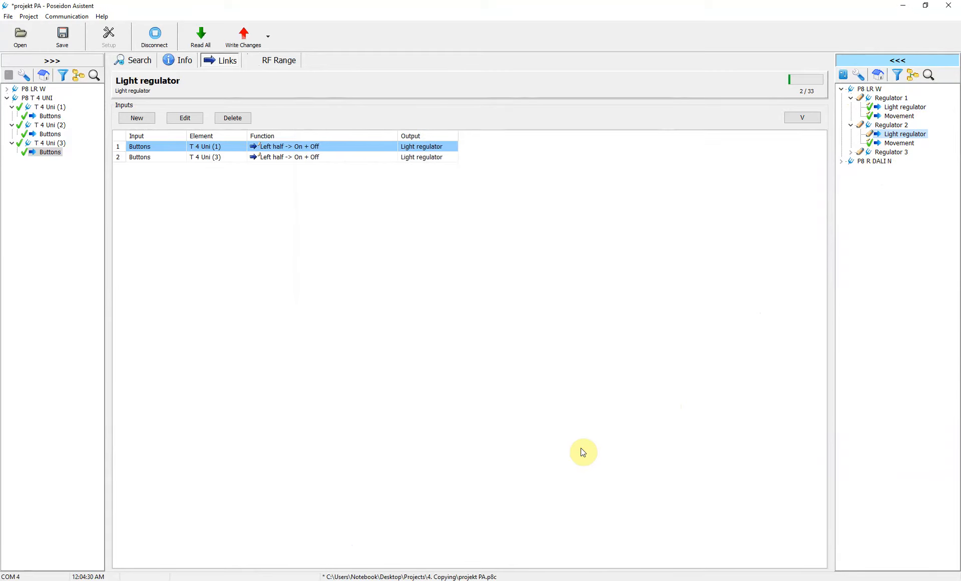